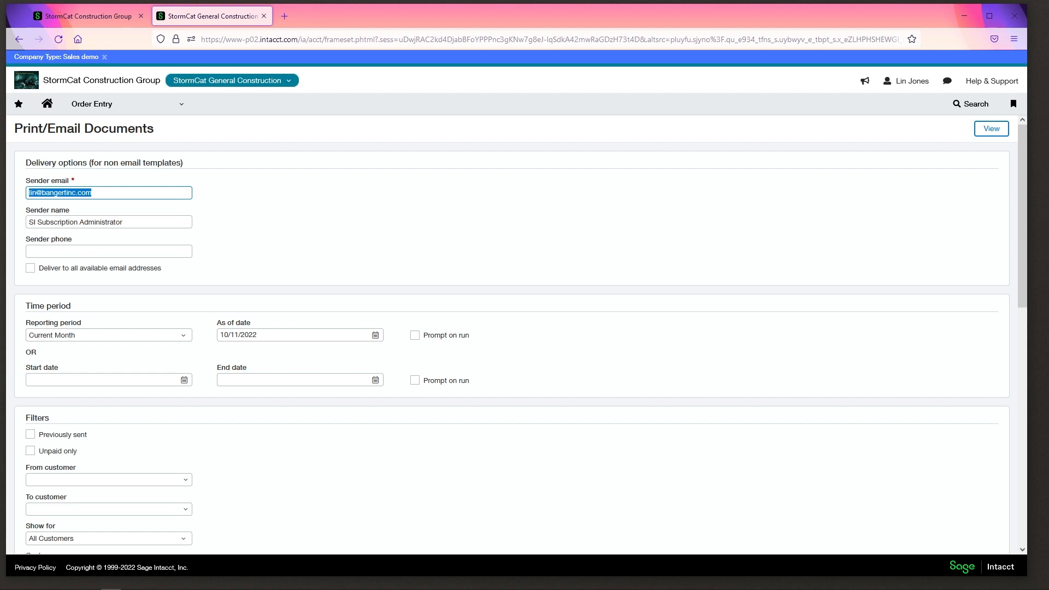
- Include previously sent documents in the filters
scroll(301, 260, "down", 3)
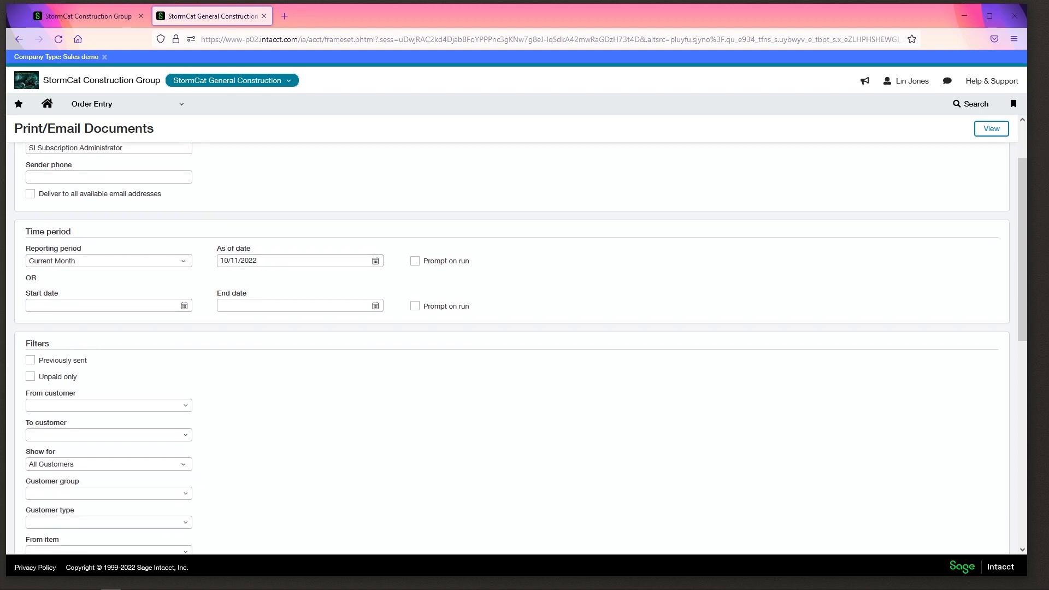
scroll(300, 261, "down", 3)
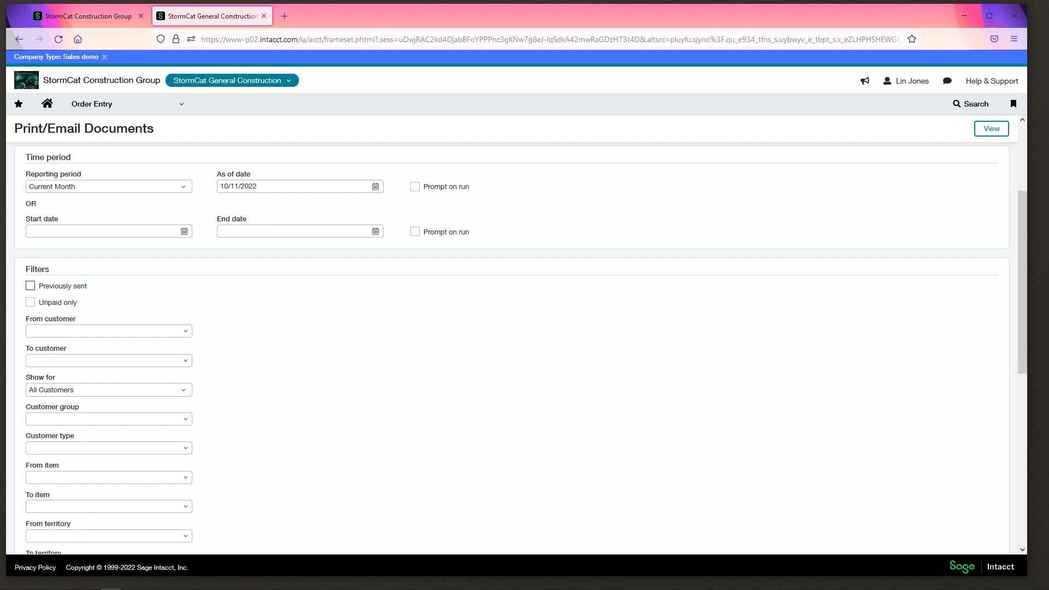
left_click(30, 286)
left_click_drag(39, 302, 78, 302)
- Check the choices offered by the customer group and customer type filters
scroll(519, 348, "down", 2)
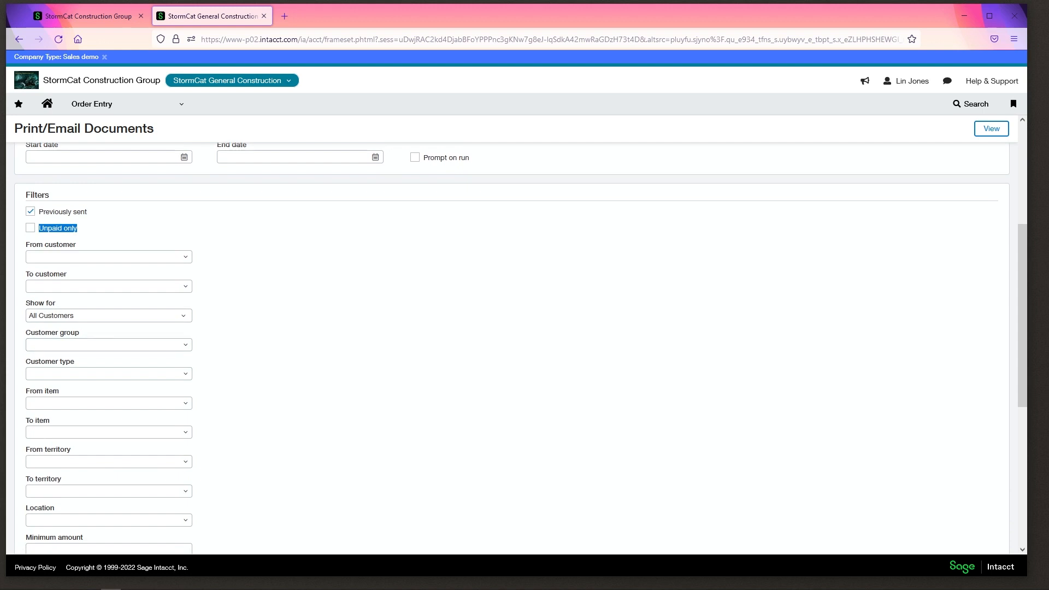
left_click(109, 345)
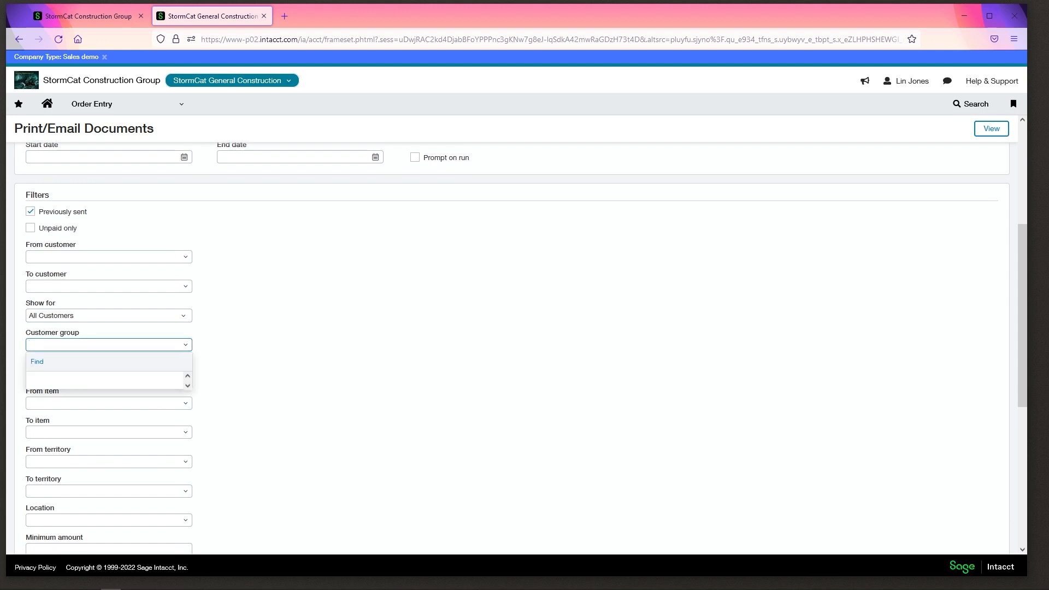
left_click(328, 345)
scroll(519, 348, "down", 1)
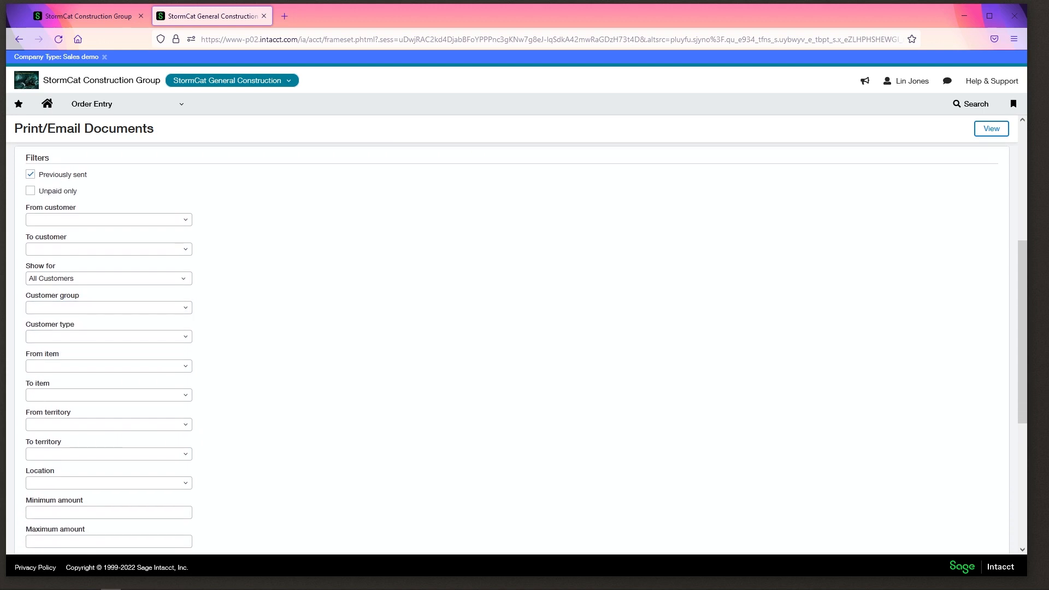
left_click(185, 336)
left_click(328, 350)
- Add all available transaction types to the document filter
scroll(519, 348, "down", 2)
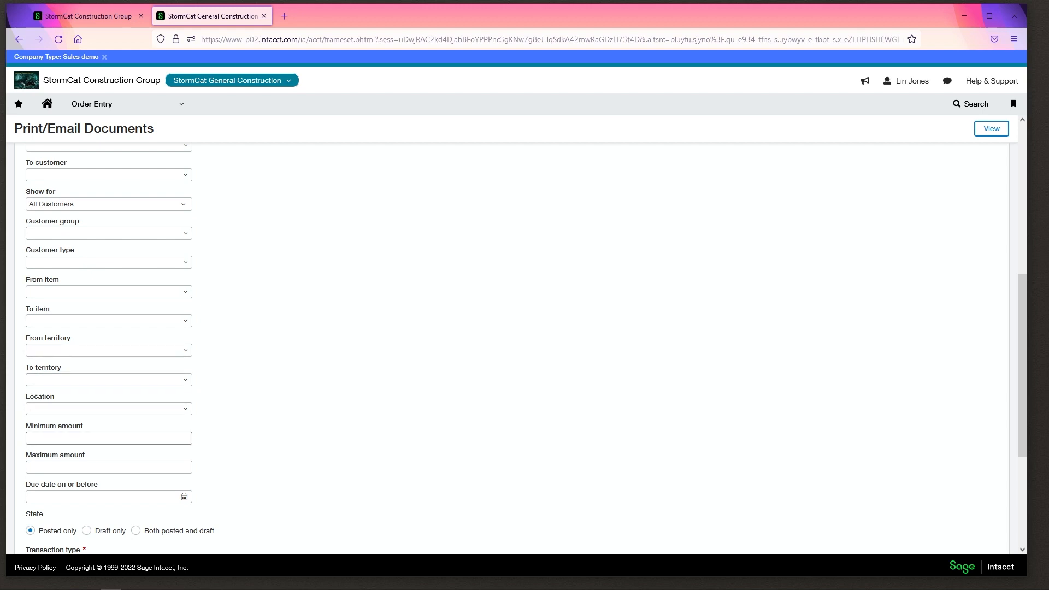
scroll(110, 438, "down", 2)
scroll(109, 393, "down", 2)
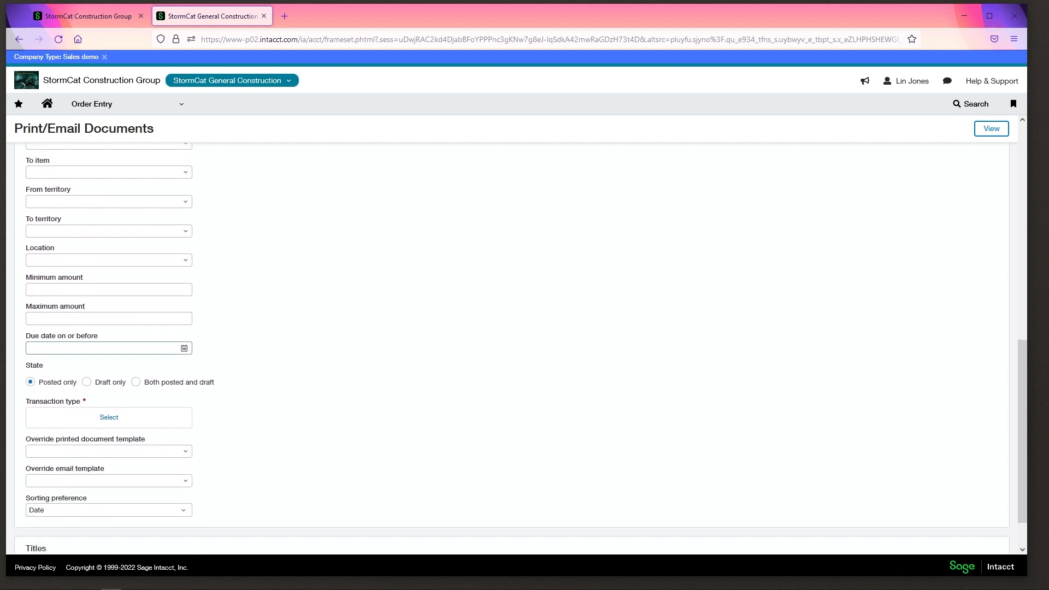
left_click(109, 417)
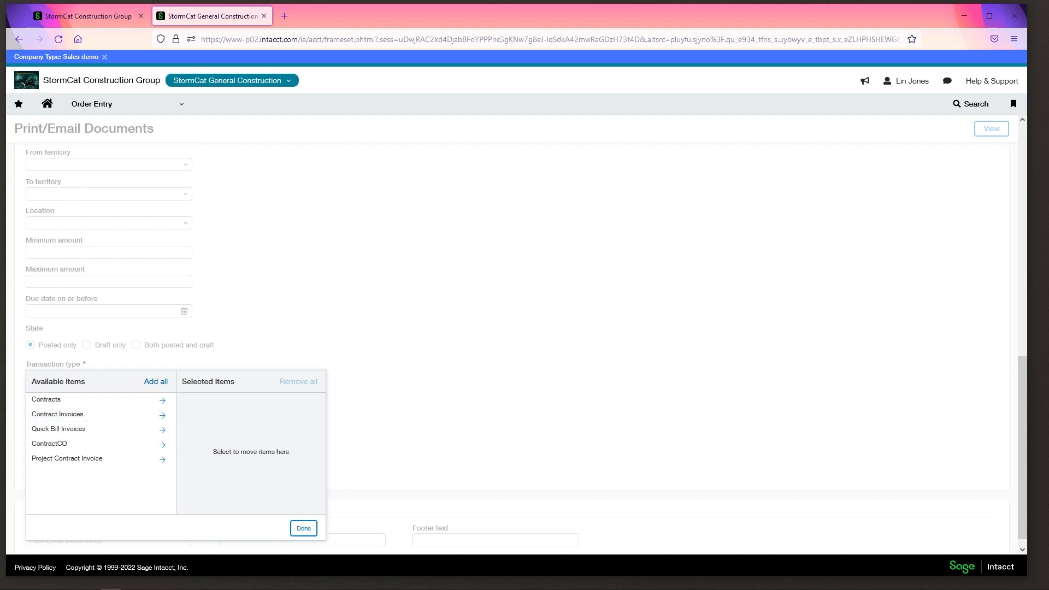
left_click(156, 381)
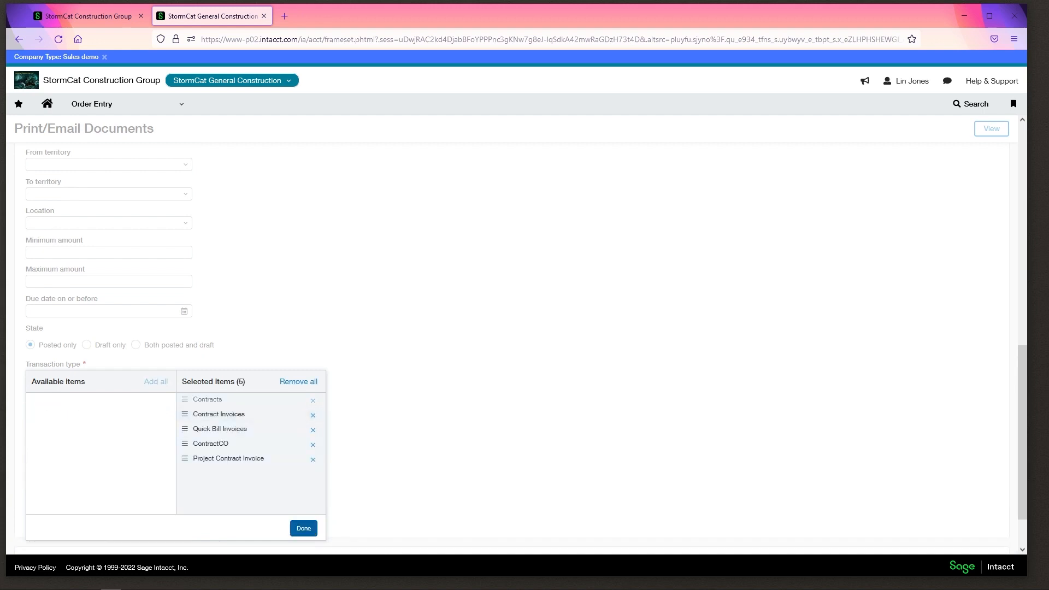
left_click(304, 528)
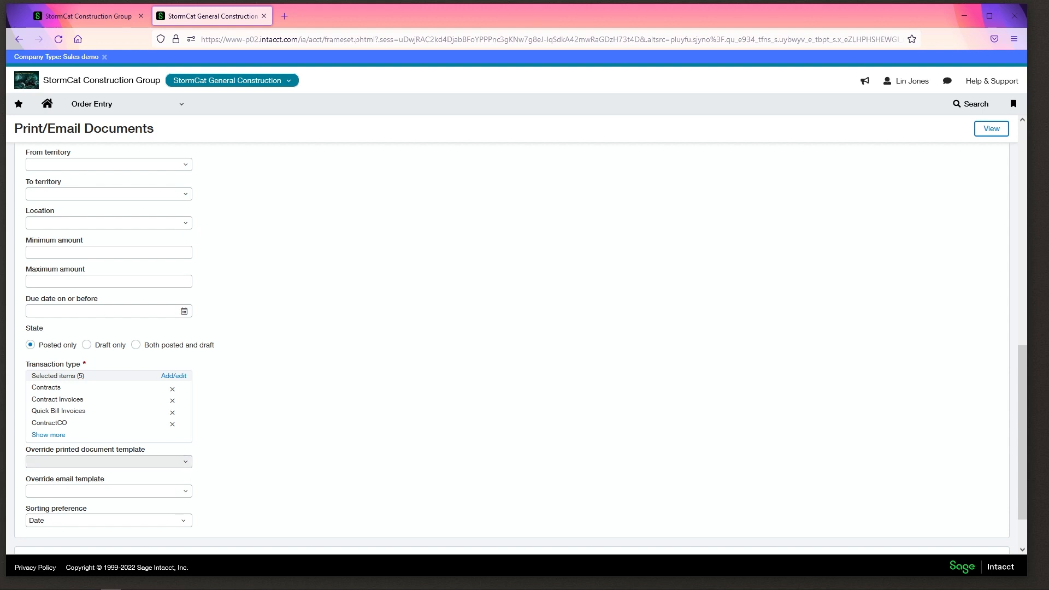
- Remove Contracts, ContractCO, Project Contract Invoice and Quick Bill Invoices from the selected transaction types, keeping only Contract Invoices
left_click(173, 389)
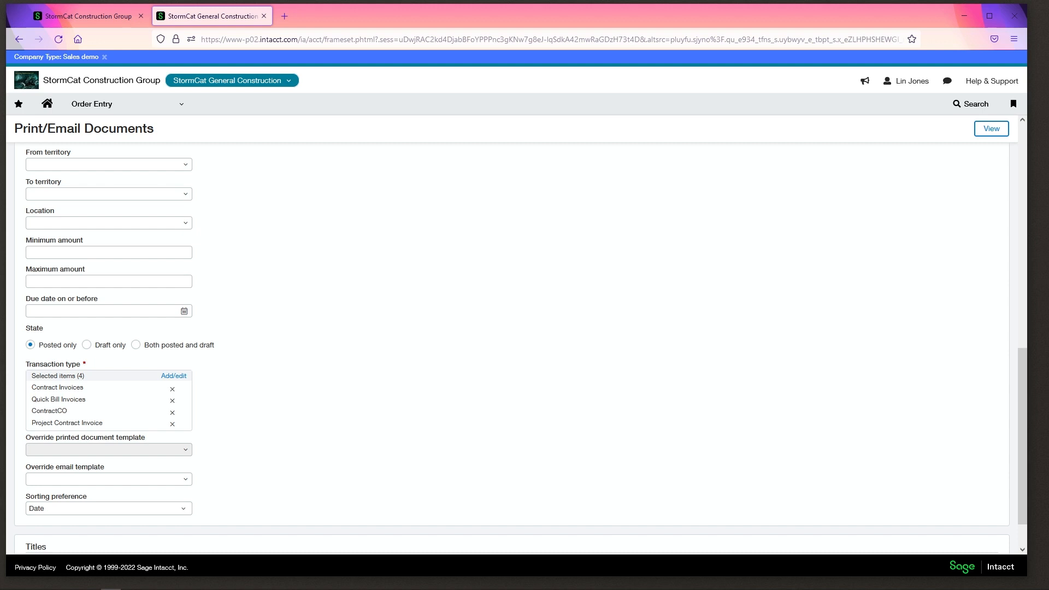
left_click(172, 412)
left_click(172, 412)
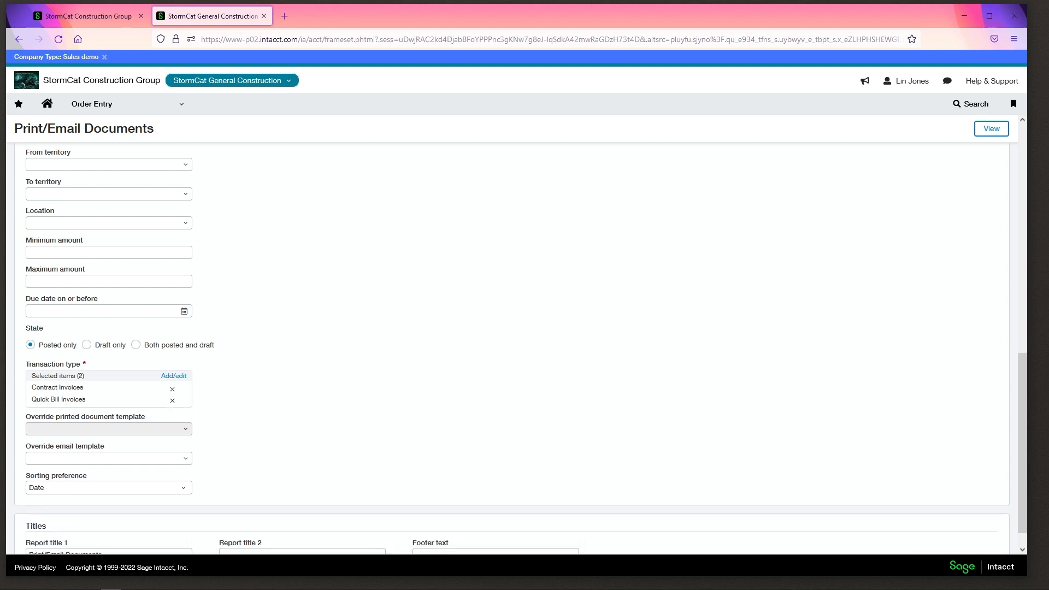
left_click(173, 401)
- Set the override printed document template to Payment Application - Project Contracts
left_click(110, 419)
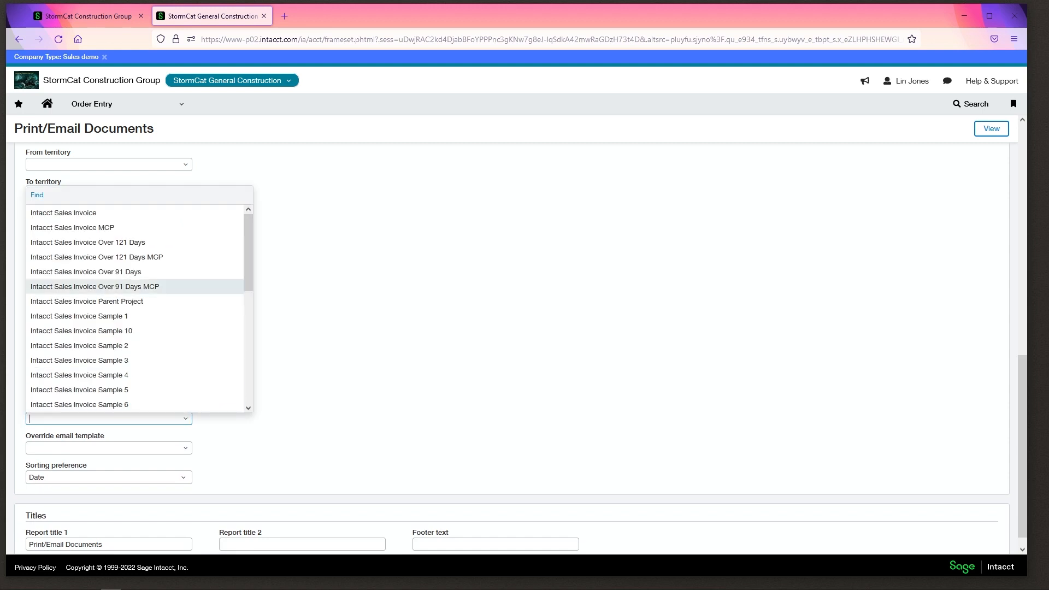
left_click(79, 375)
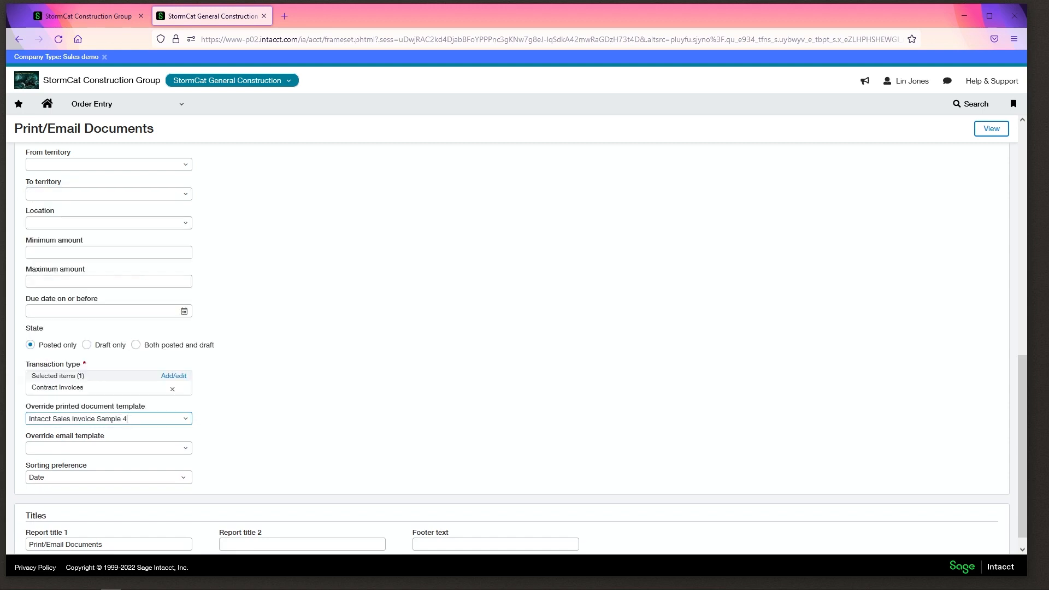
left_click(186, 418)
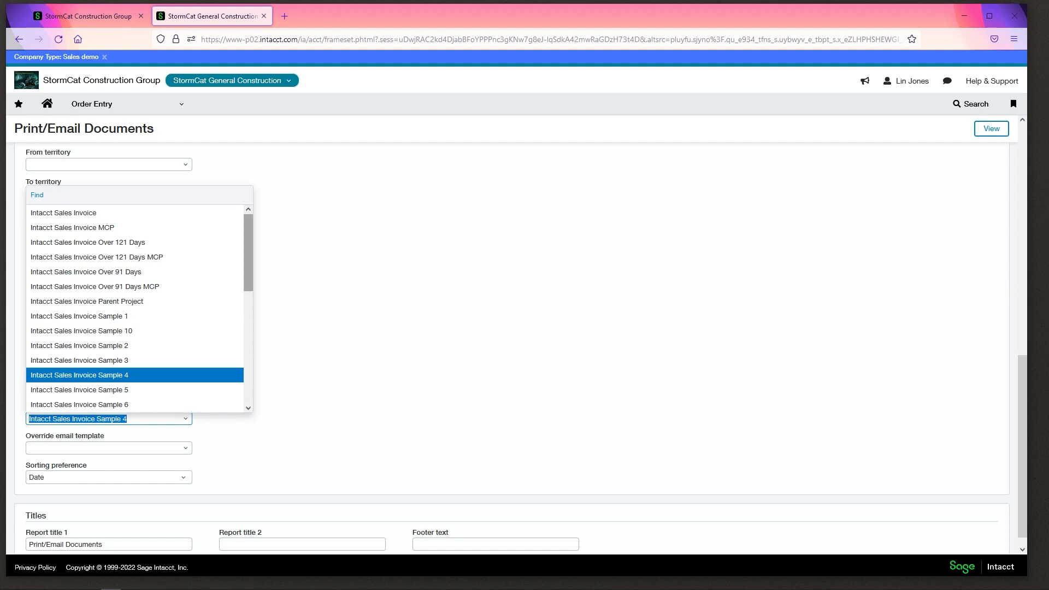
scroll(136, 309, "down", 7)
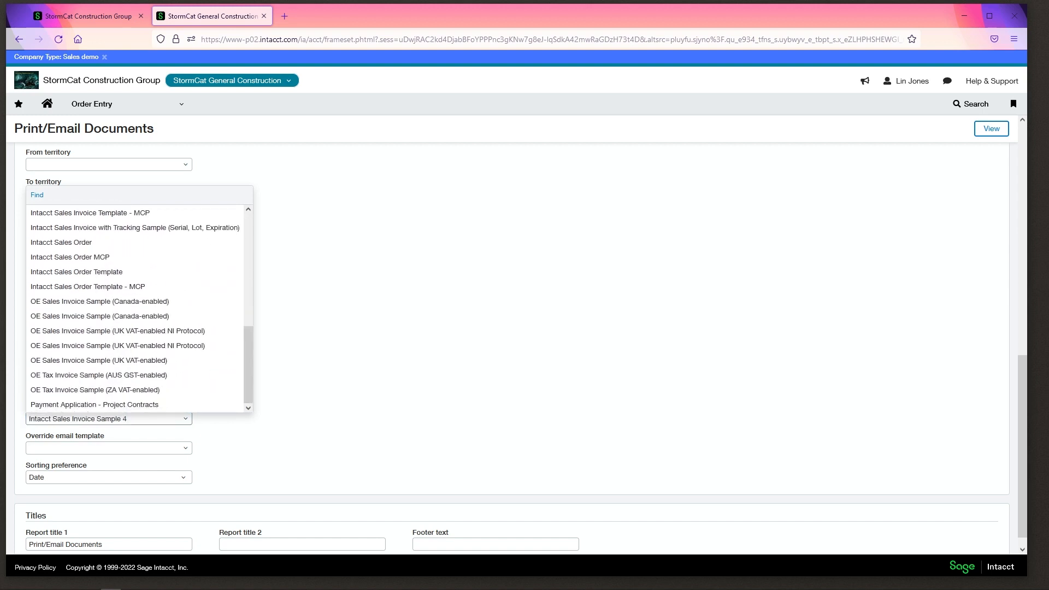
scroll(136, 405, "up", 4)
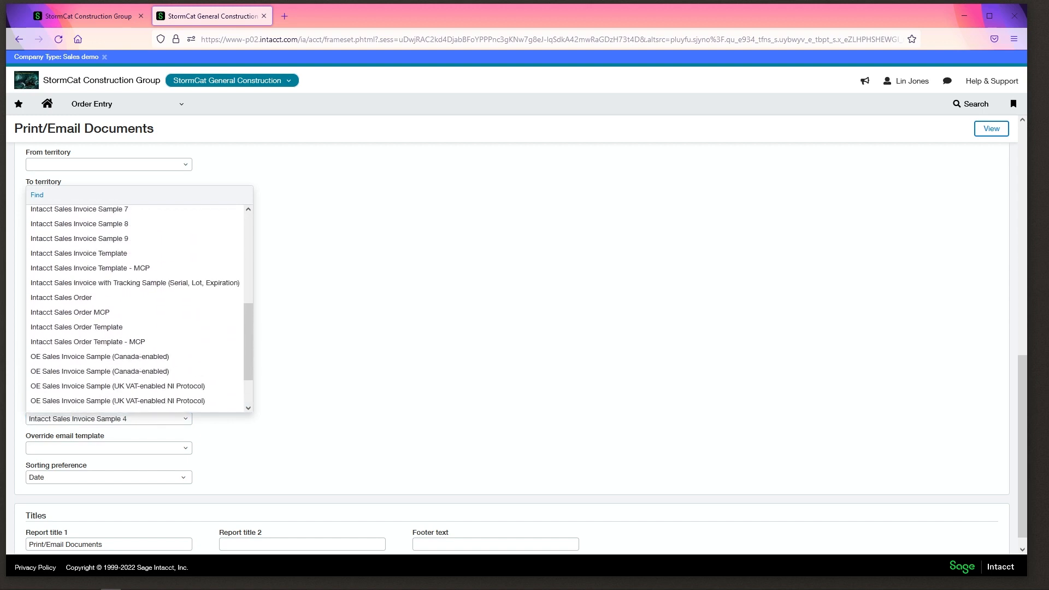
scroll(137, 404, "down", 4)
scroll(136, 405, "down", 1)
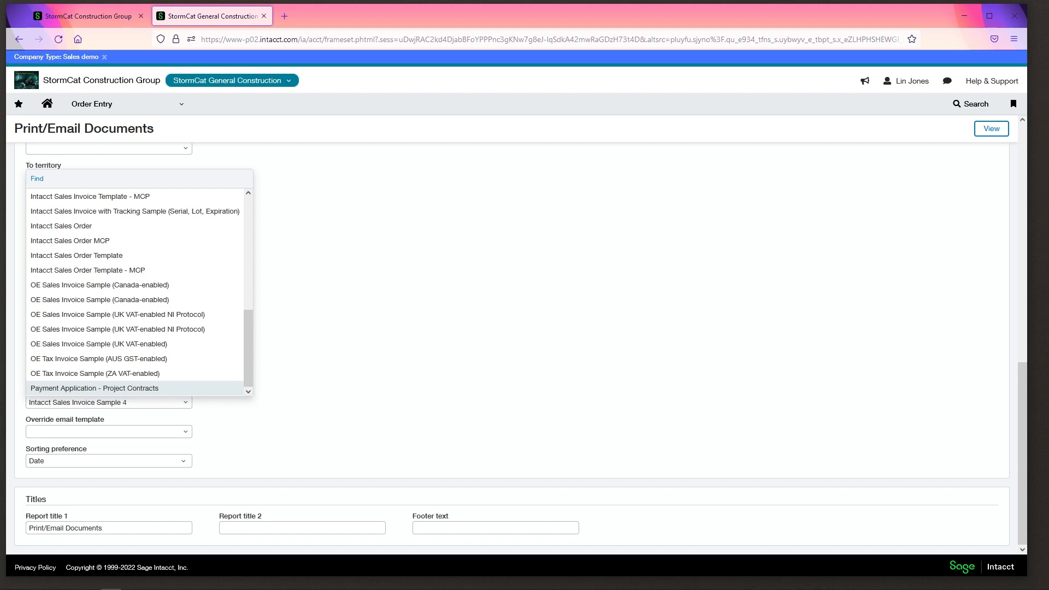
left_click(137, 388)
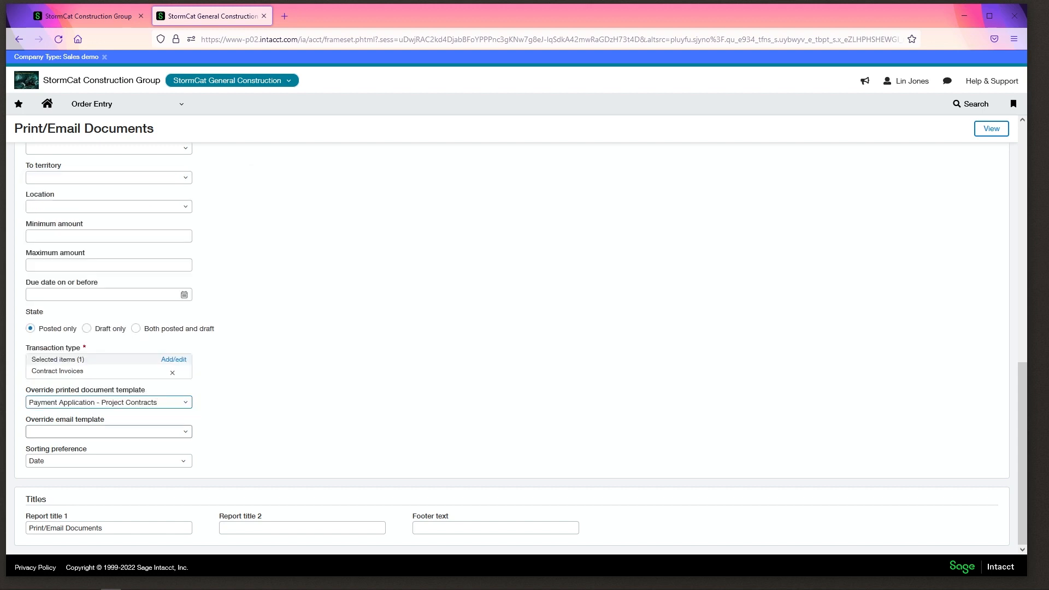
left_click(185, 432)
key("Escape")
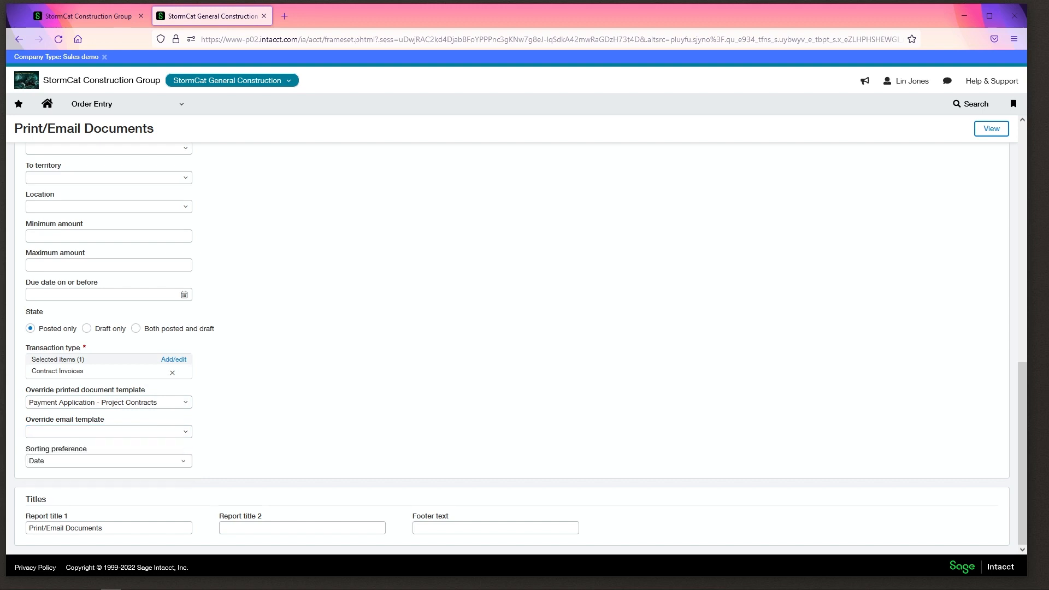
- View the list of documents matching the current month's filters and close the report
scroll(513, 350, "up", 3)
left_click(992, 129)
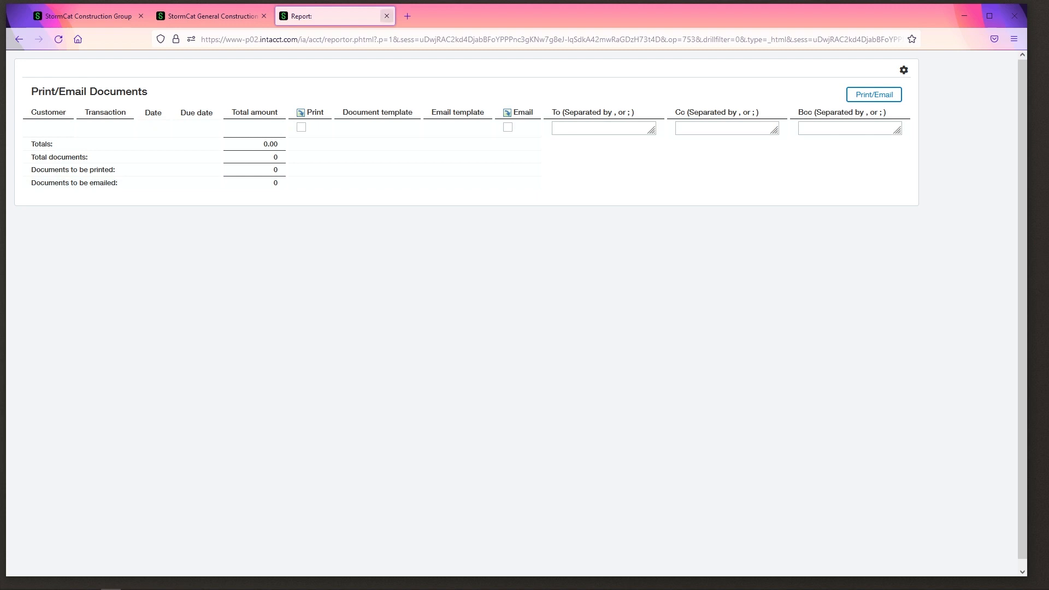
left_click(387, 16)
- Set the reporting period to Current Year To Date, then view the matching documents and close the report
scroll(508, 328, "up", 6)
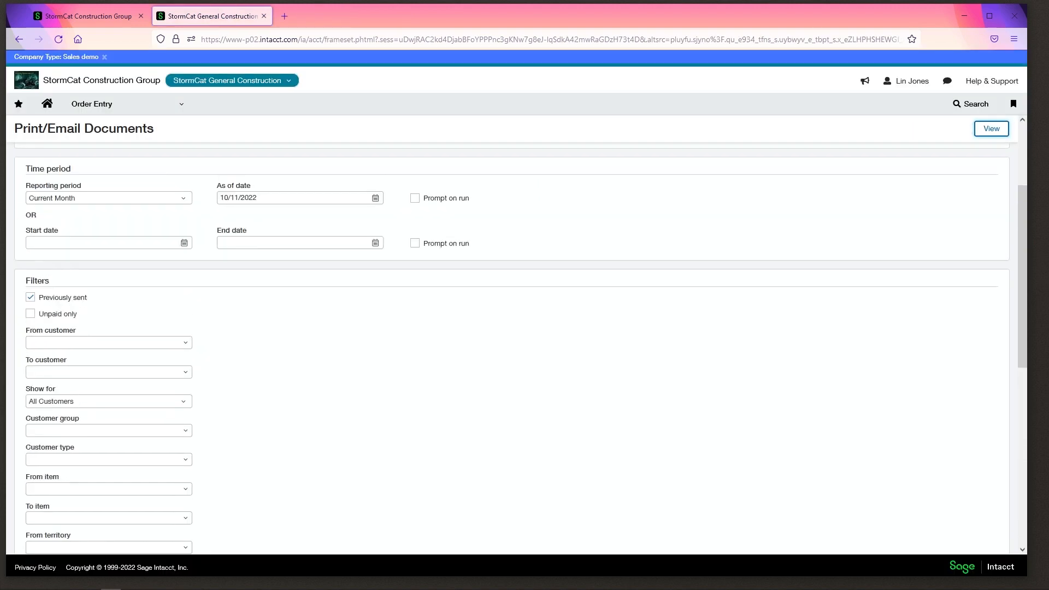
left_click(108, 282)
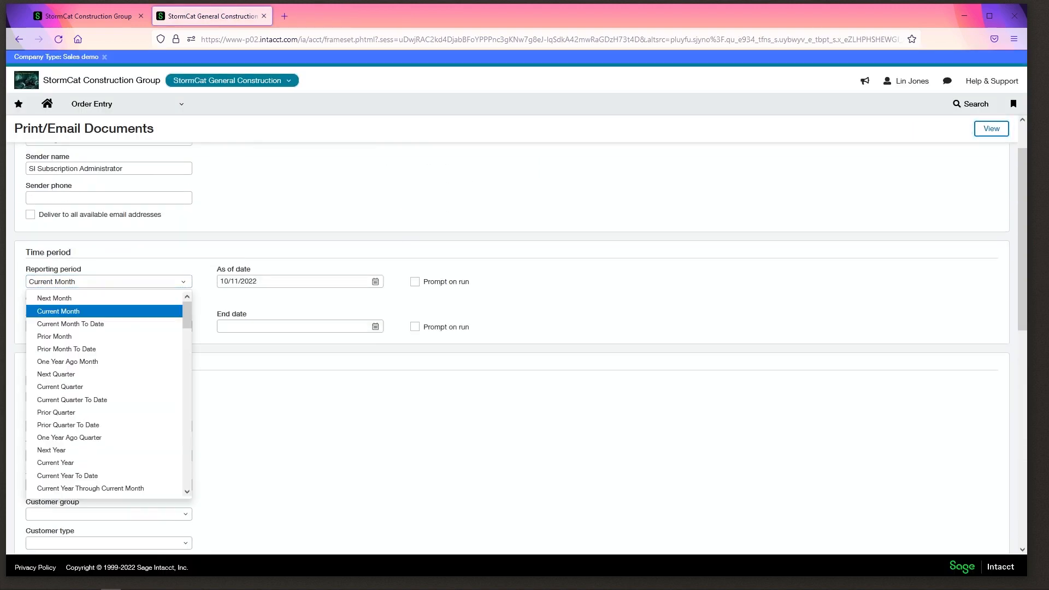
left_click(68, 475)
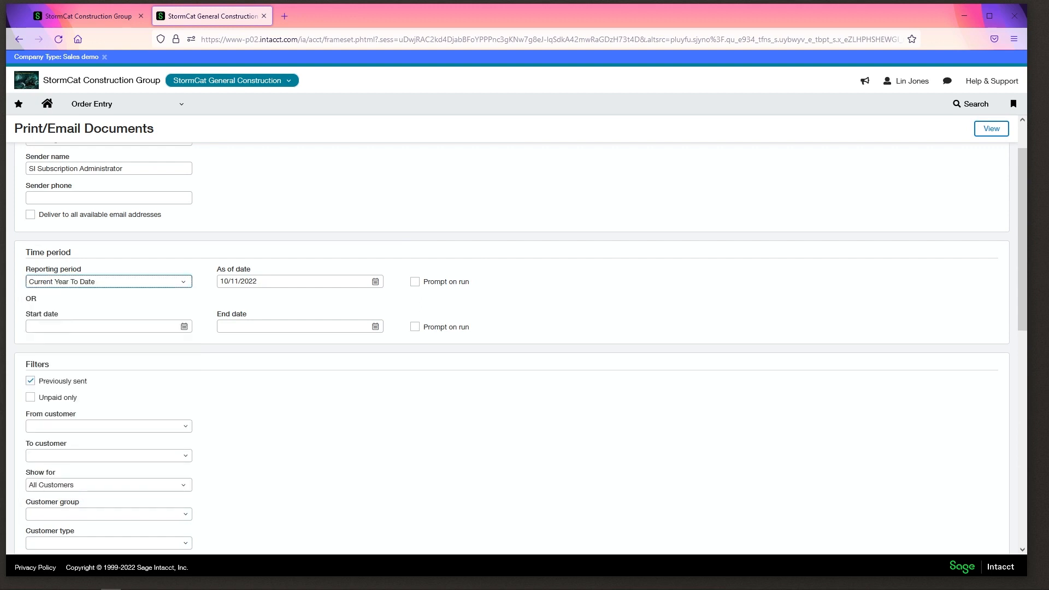
left_click(991, 129)
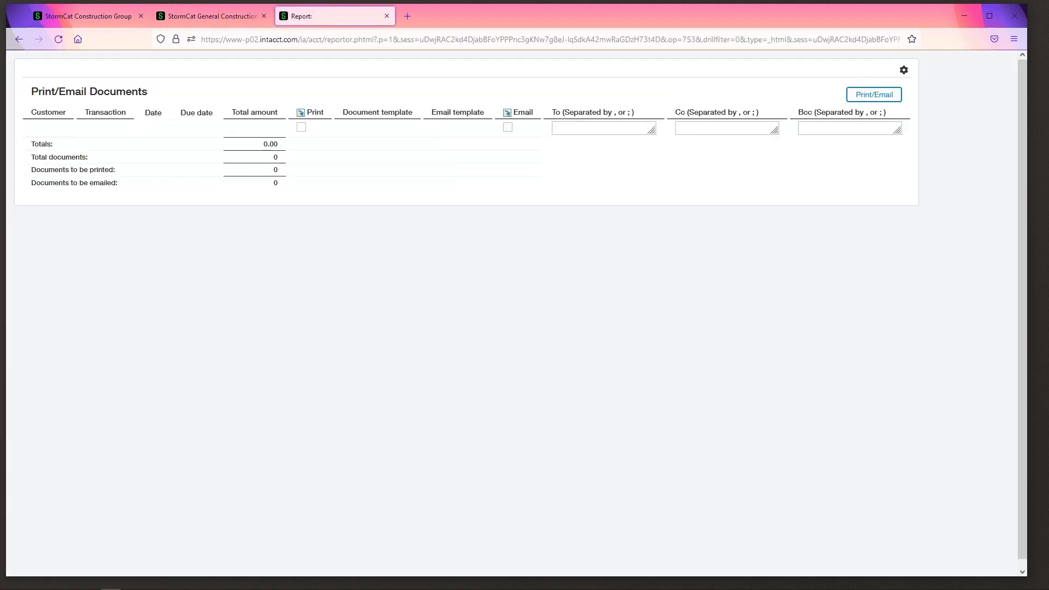
left_click(387, 16)
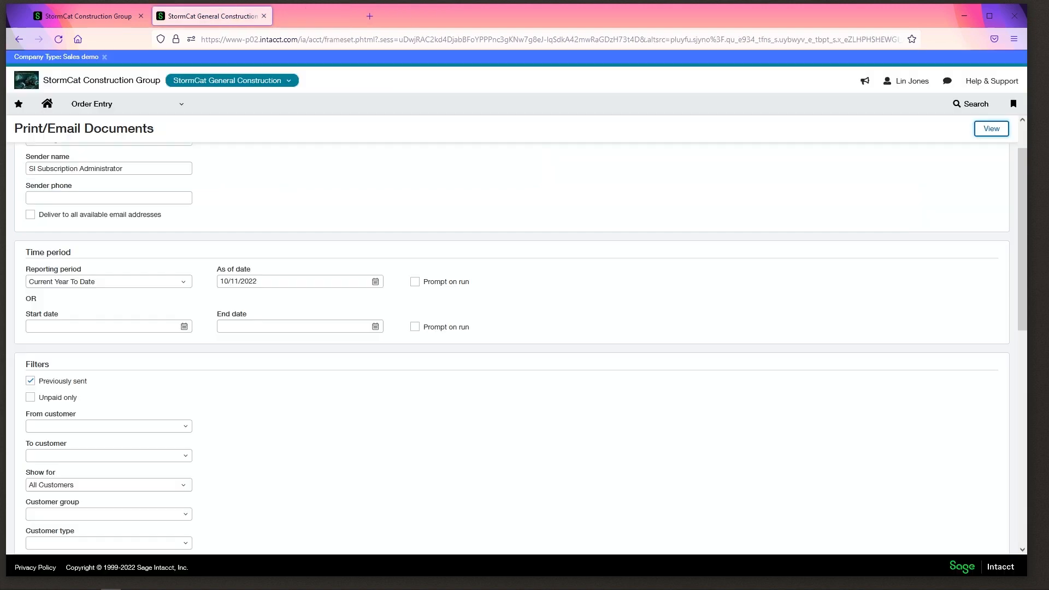
- Set the as-of date of the reporting period to 12/31/2020
left_click(258, 281)
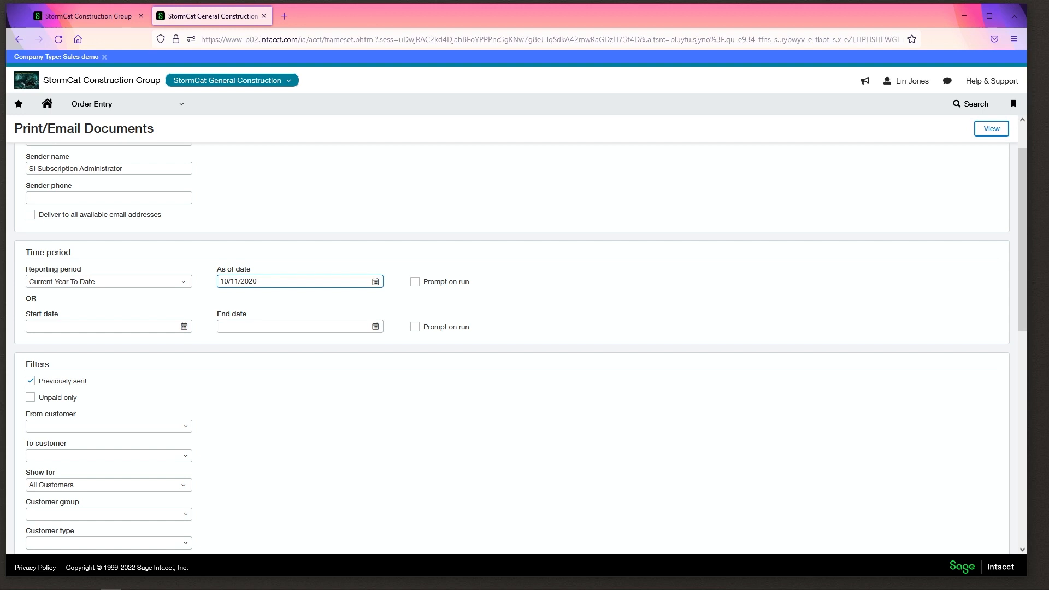
key("ctrl+a")
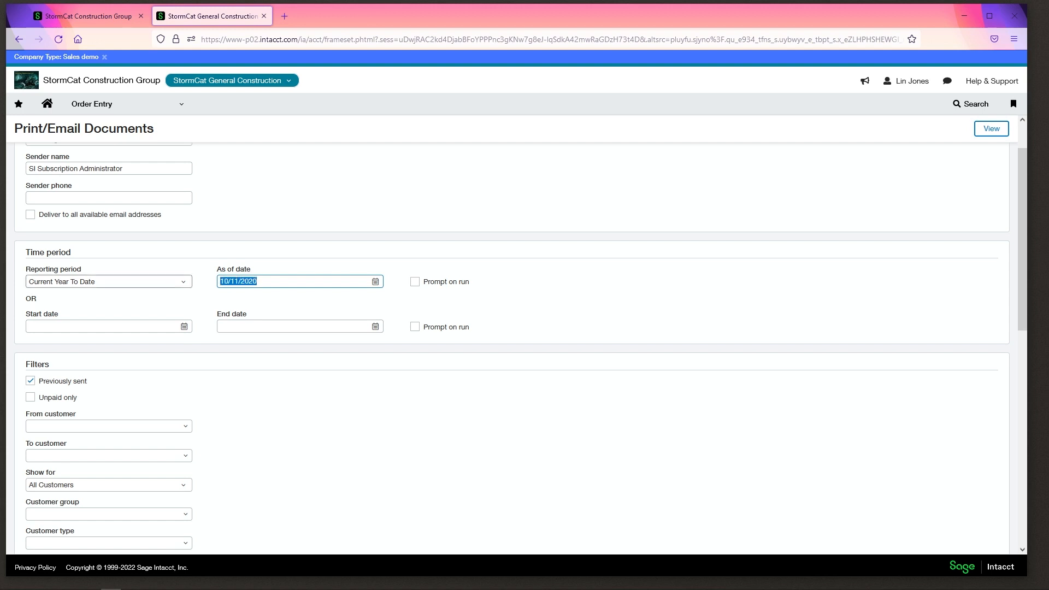
type("1231")
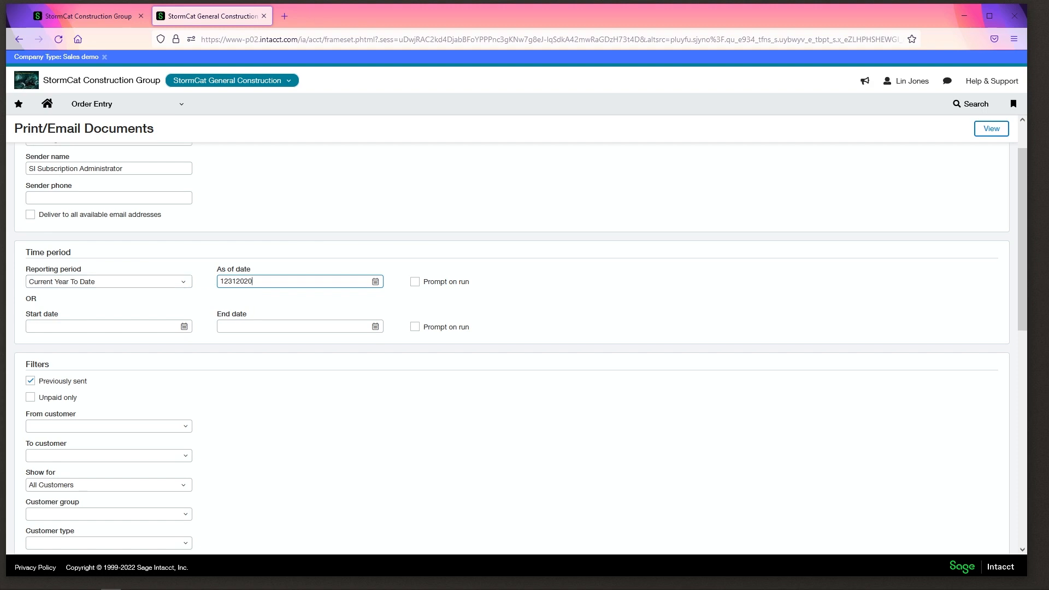
- Generate the list of matching documents and print only the first listed contract invoice
left_click(992, 129)
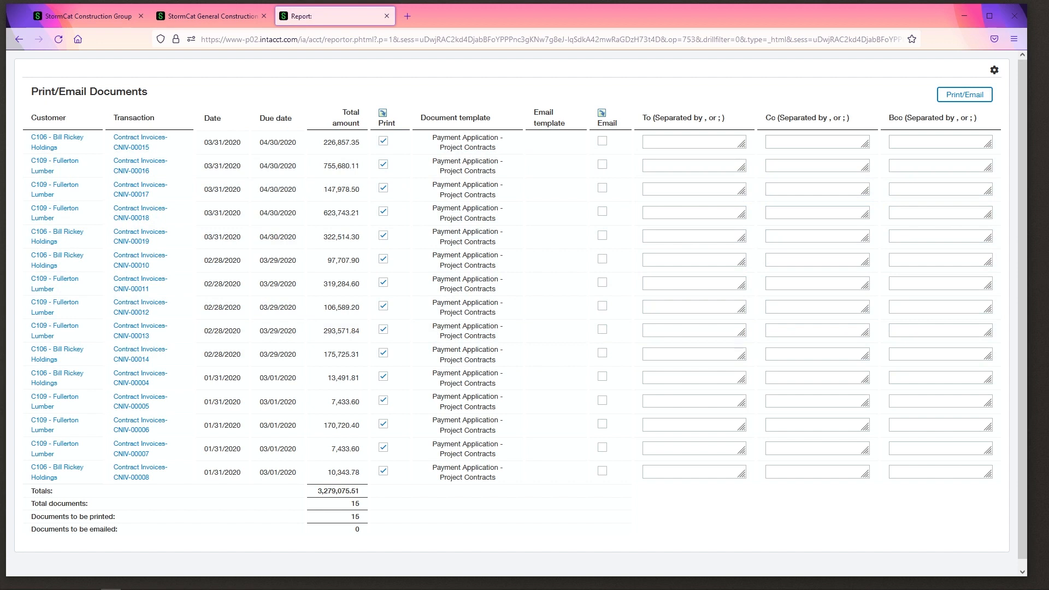
left_click(383, 114)
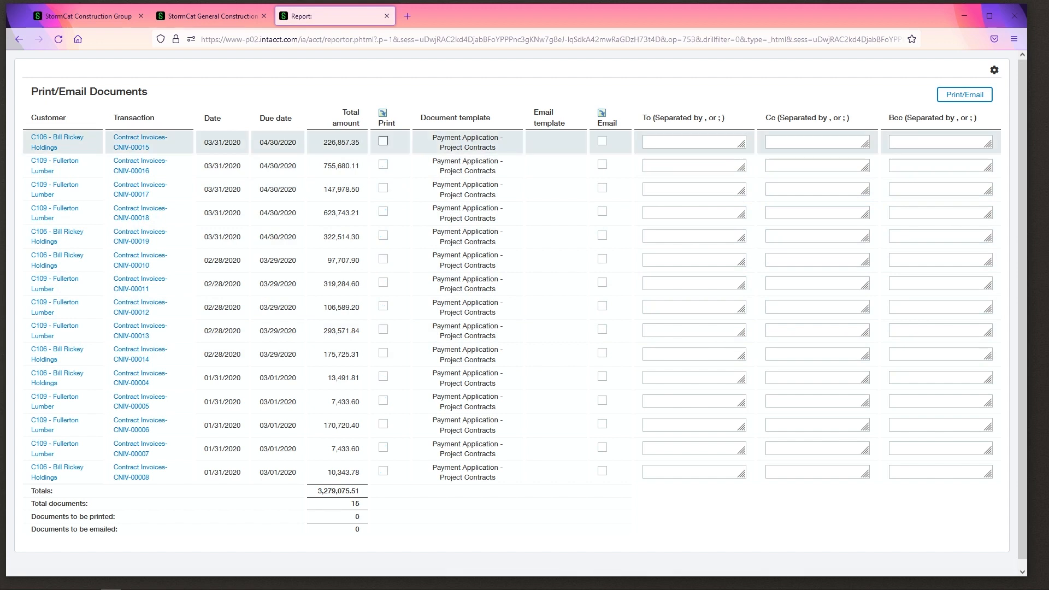
left_click(965, 94)
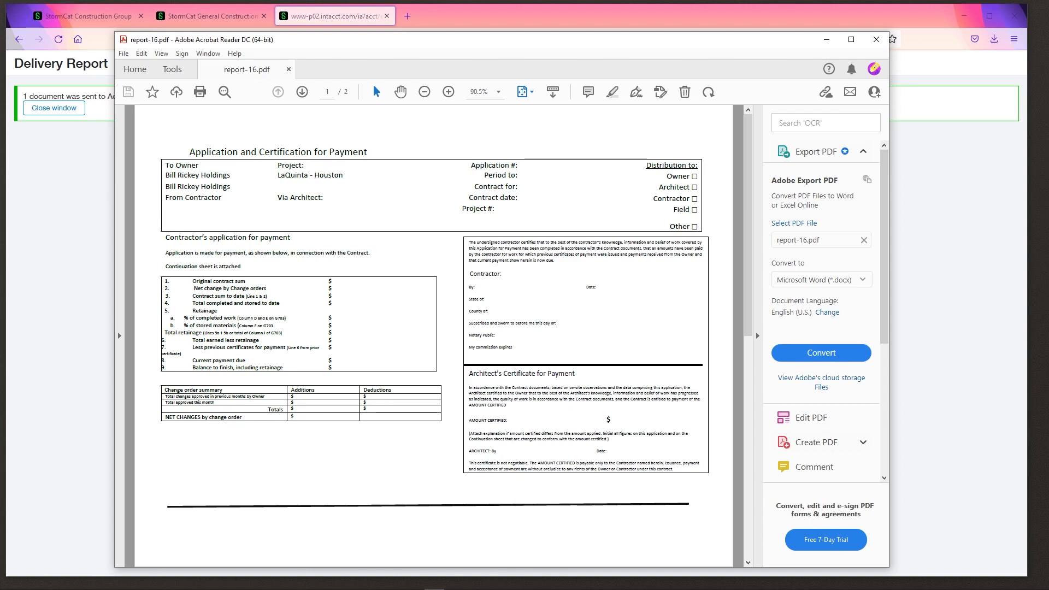
- Review the generated payment application PDF, then close it and the delivery report
scroll(434, 335, "down", 1)
scroll(434, 336, "up", 1)
left_click(876, 39)
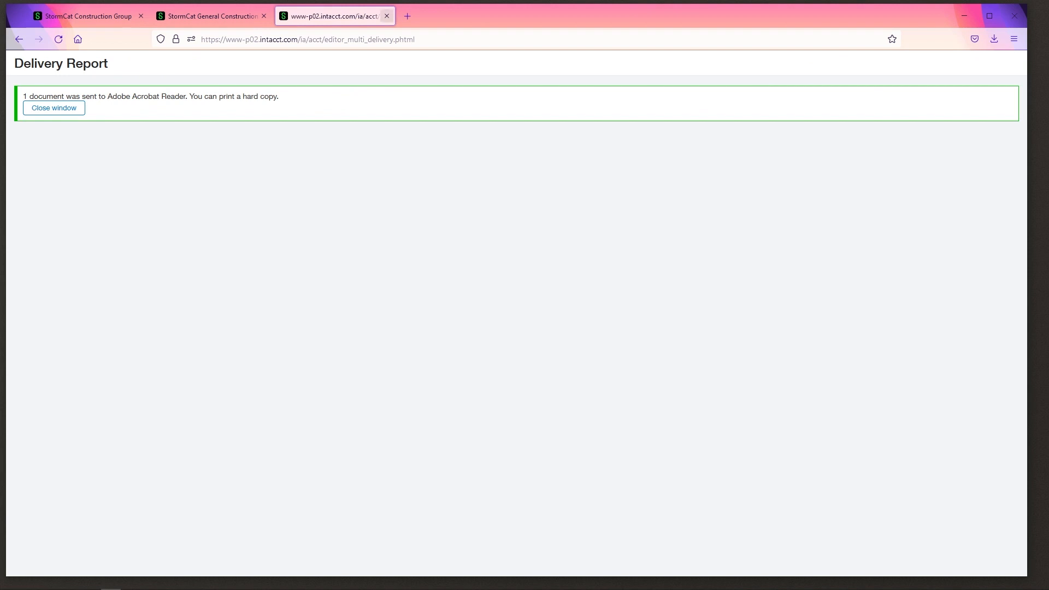
left_click(386, 16)
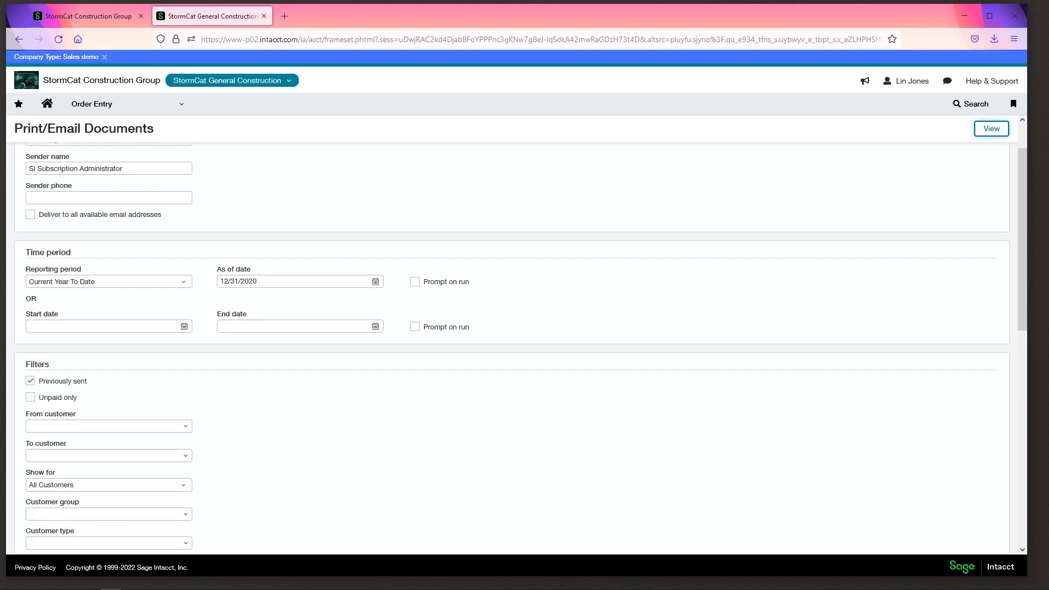
scroll(519, 349, "down", 8)
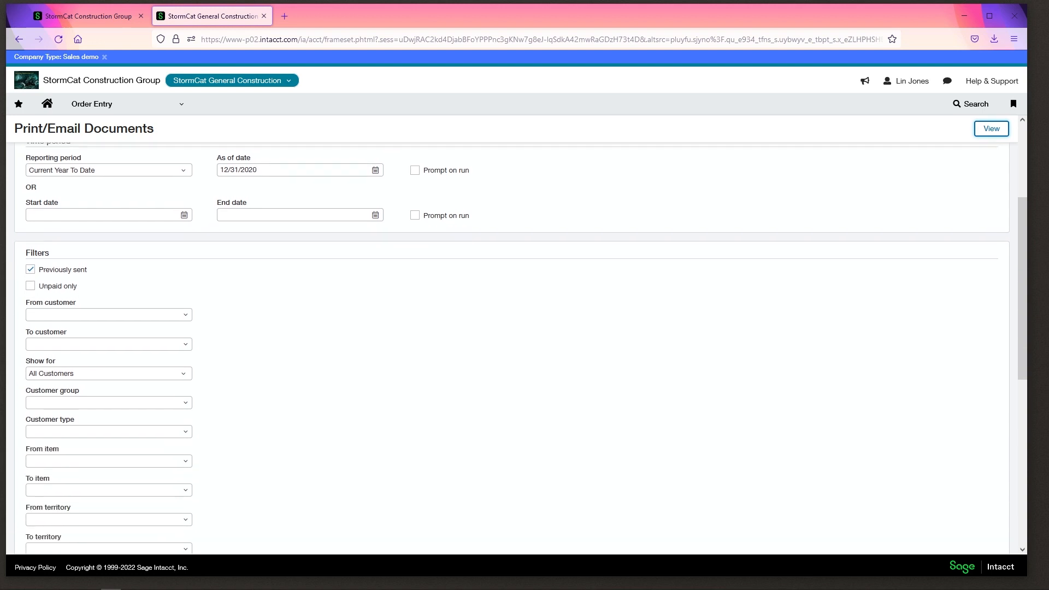
- Override the printed document template with Intacct Sales Invoice Sample 10
scroll(512, 348, "down", 2)
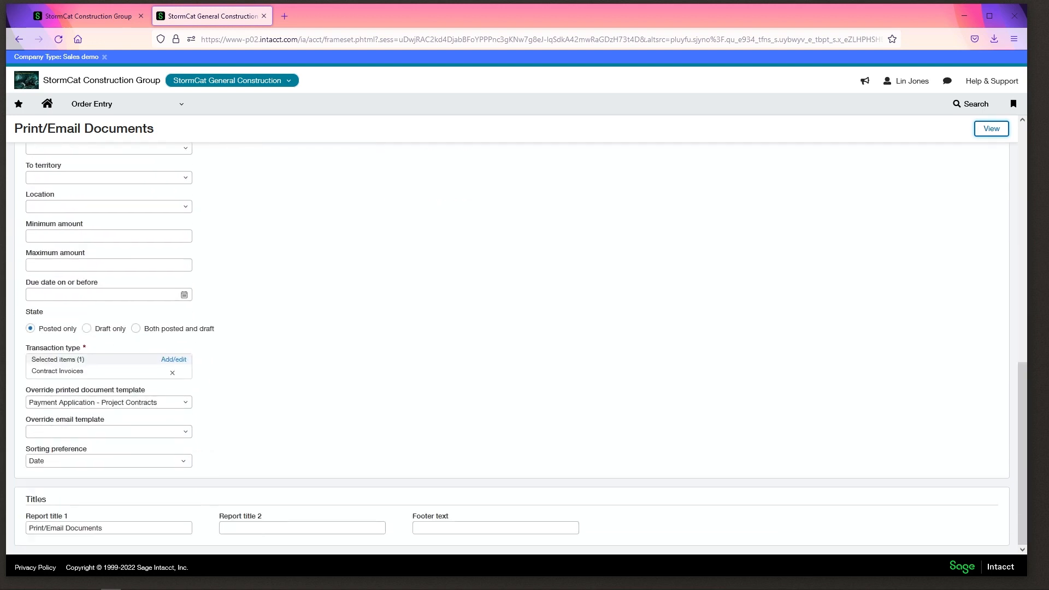
left_click(186, 402)
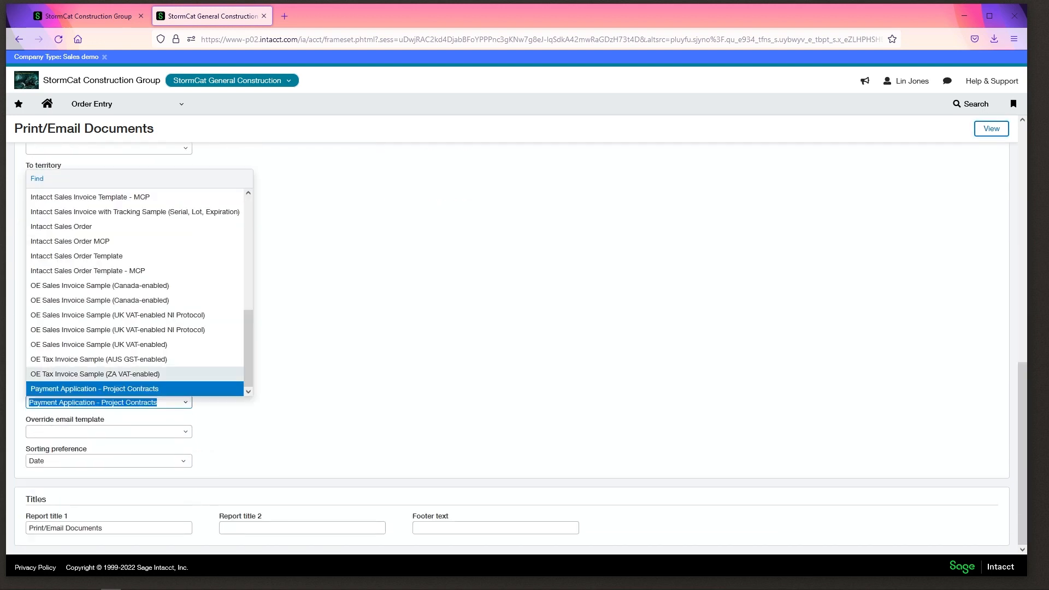
scroll(136, 292, "up", 3)
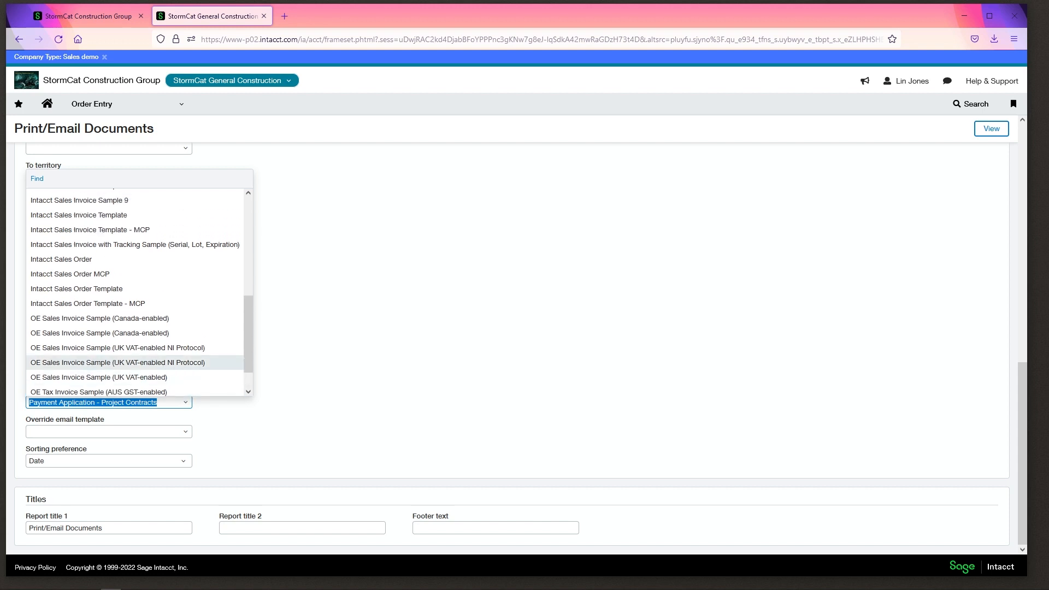
key("Up")
key("Up")
key("Up")
key("Up")
key("Up")
key("Up")
key("Up")
key("Up")
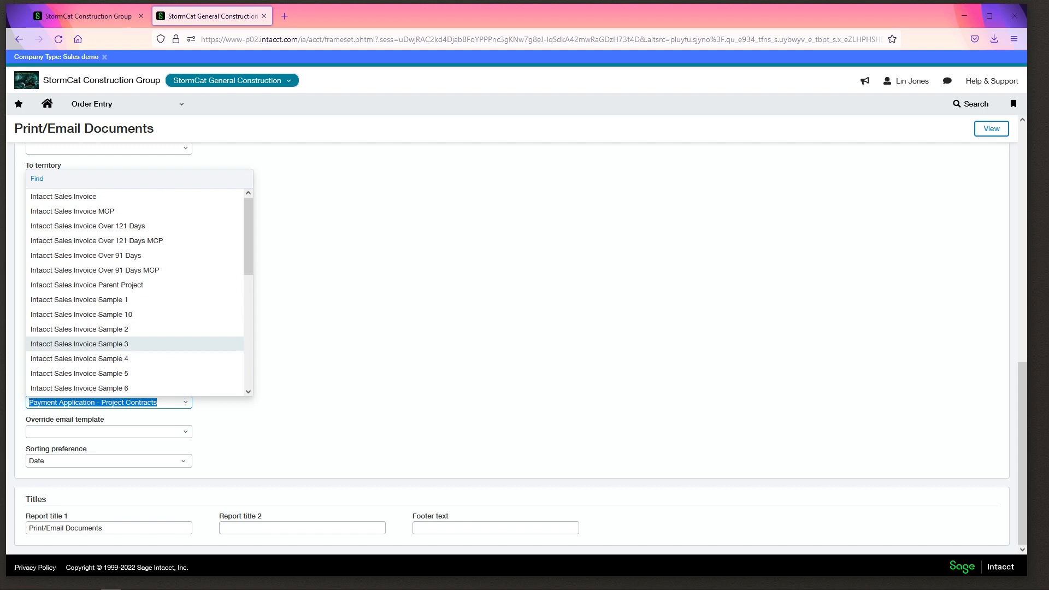
key("Down")
key("Up")
key("Up")
key("Up")
key("Up")
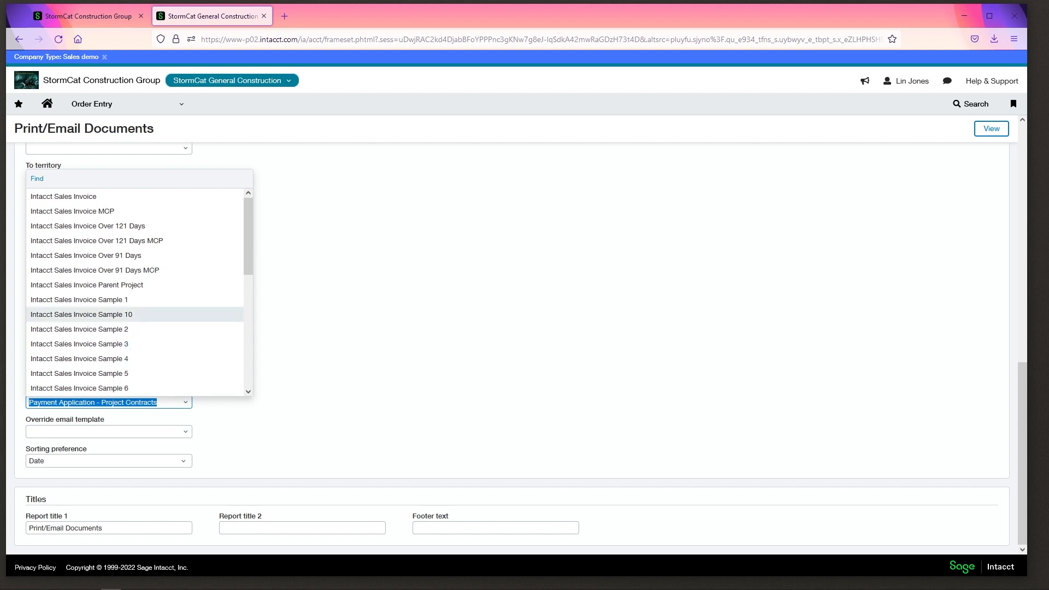
key("Down")
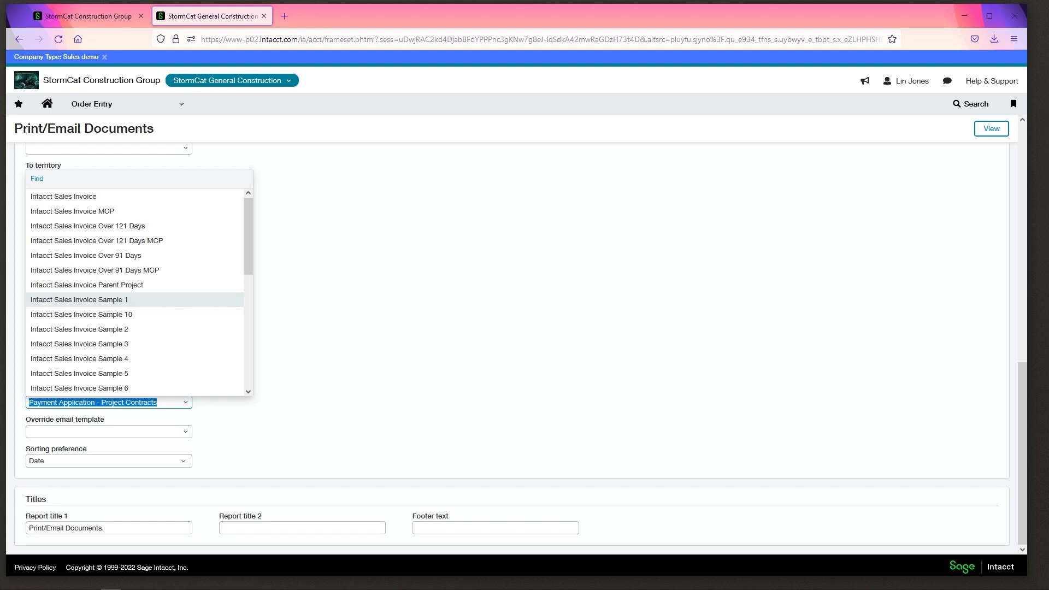
key("Down")
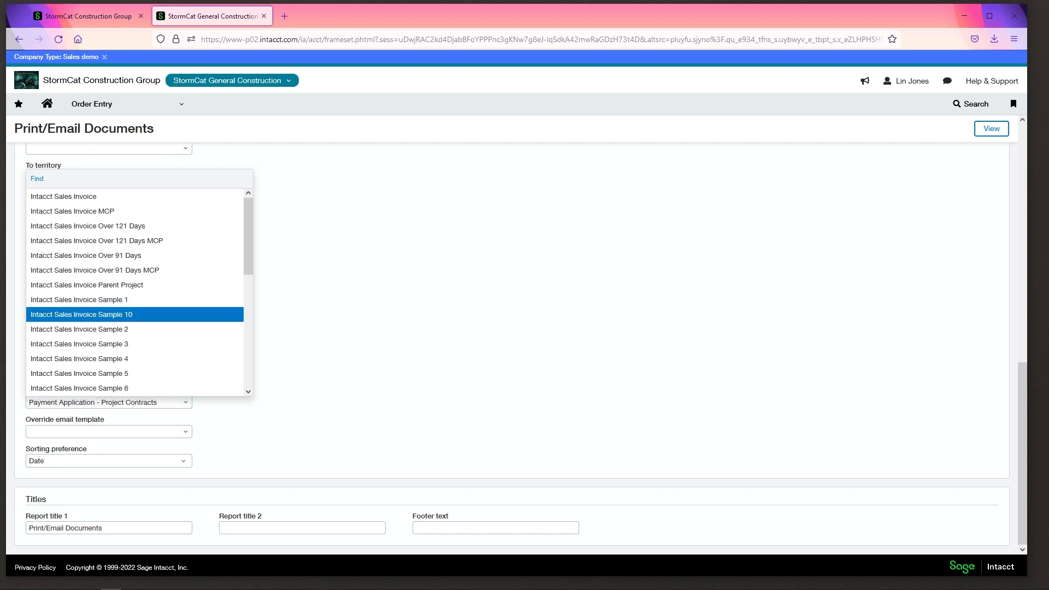
key("Return")
- List the matching documents again, deselect all for printing, and print only the first contract invoice, CNIV-00015
left_click(991, 129)
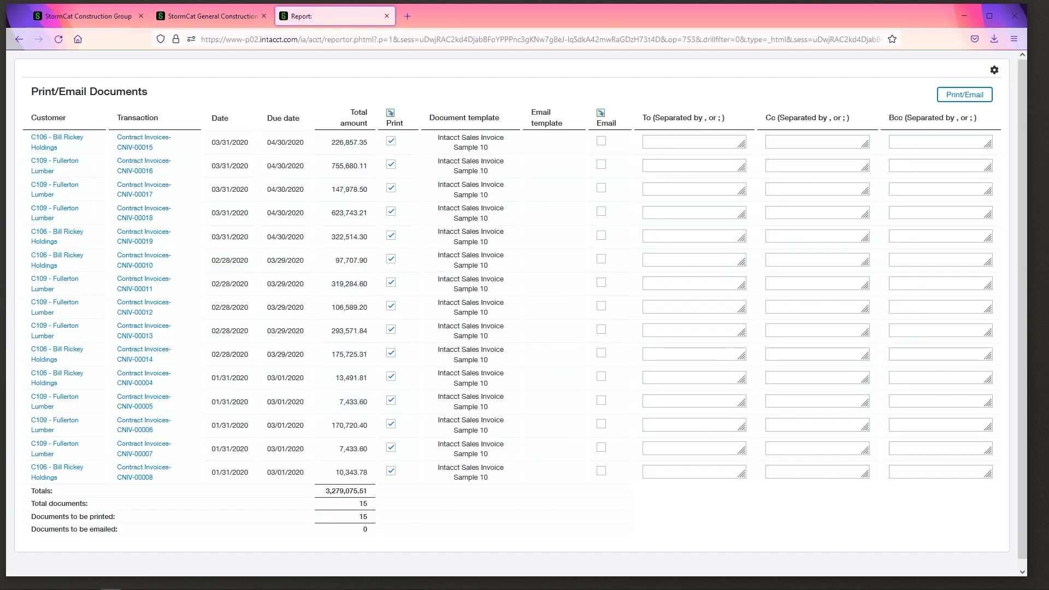
left_click(390, 113)
left_click(390, 141)
left_click(965, 95)
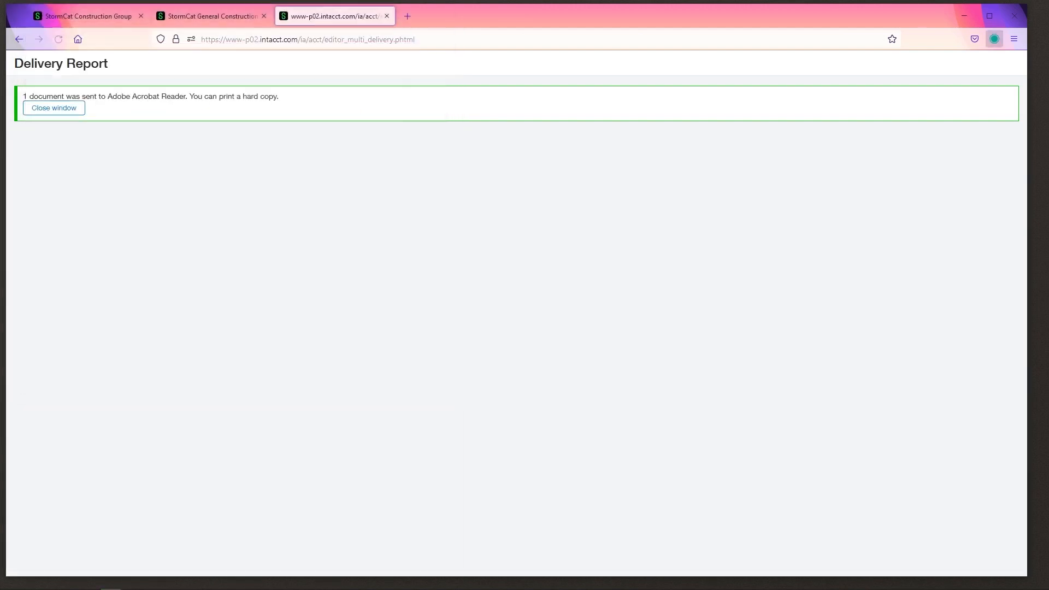
- Review the generated invoice PDF from its header through the line items and total due, then close it and the delivery report
scroll(434, 336, "down", 2)
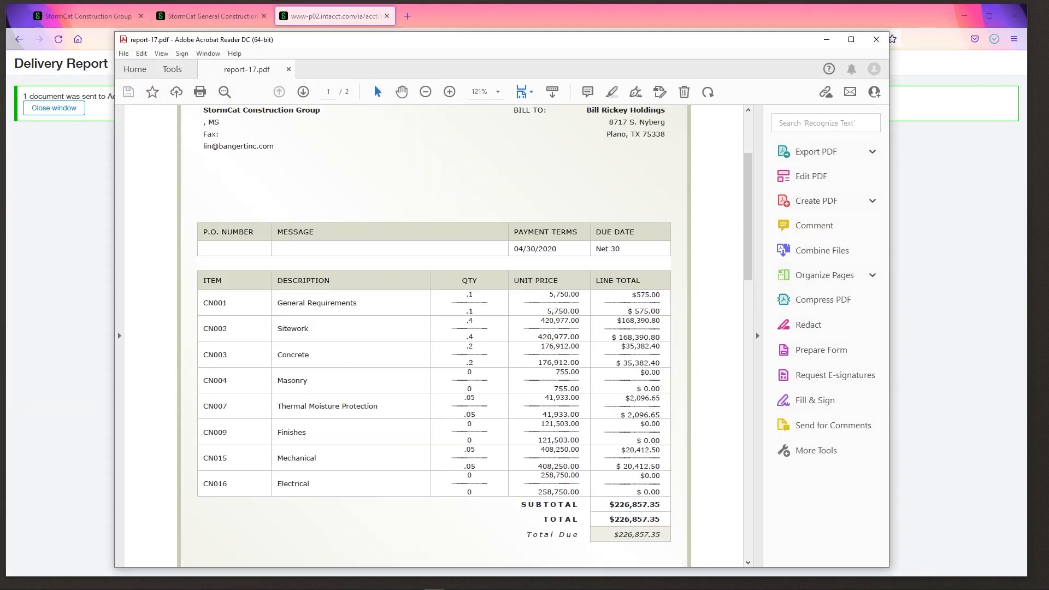
scroll(434, 336, "down", 5)
scroll(434, 336, "up", 3)
scroll(434, 336, "up", 1)
scroll(435, 336, "down", 3)
scroll(434, 336, "down", 1)
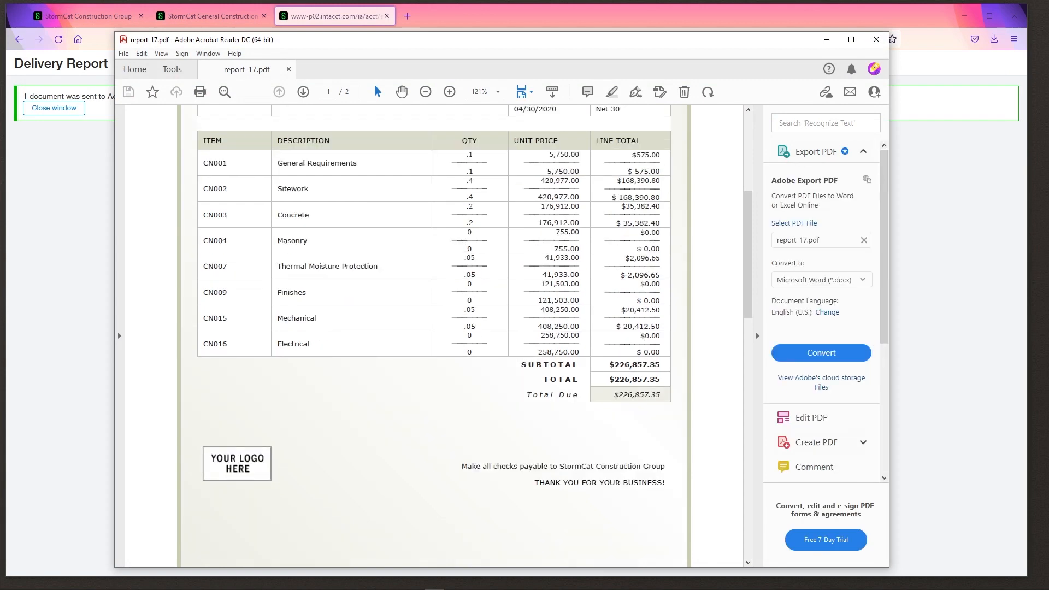
scroll(435, 336, "up", 5)
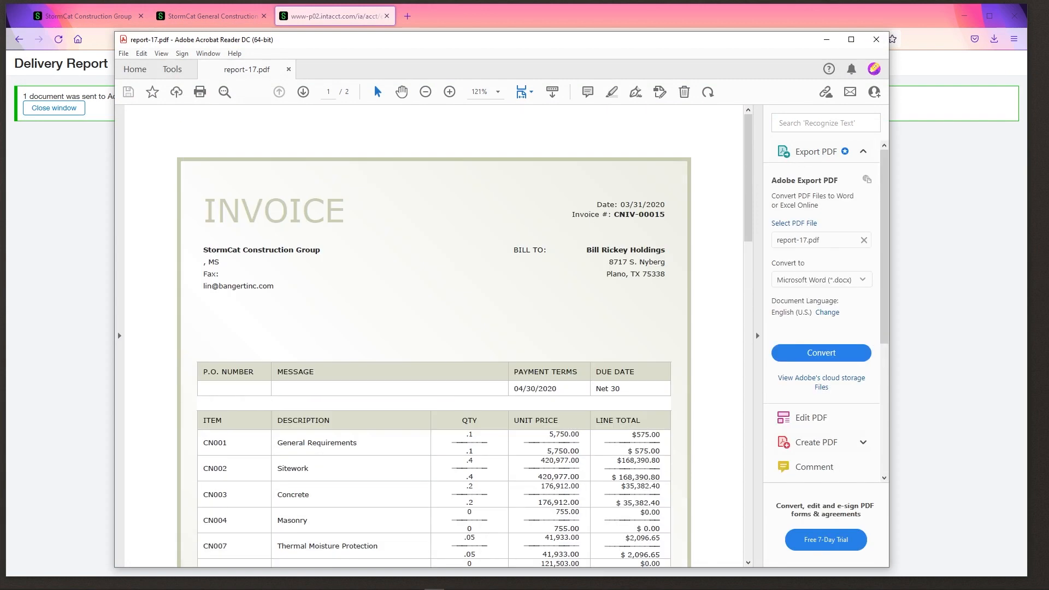
scroll(435, 336, "down", 5)
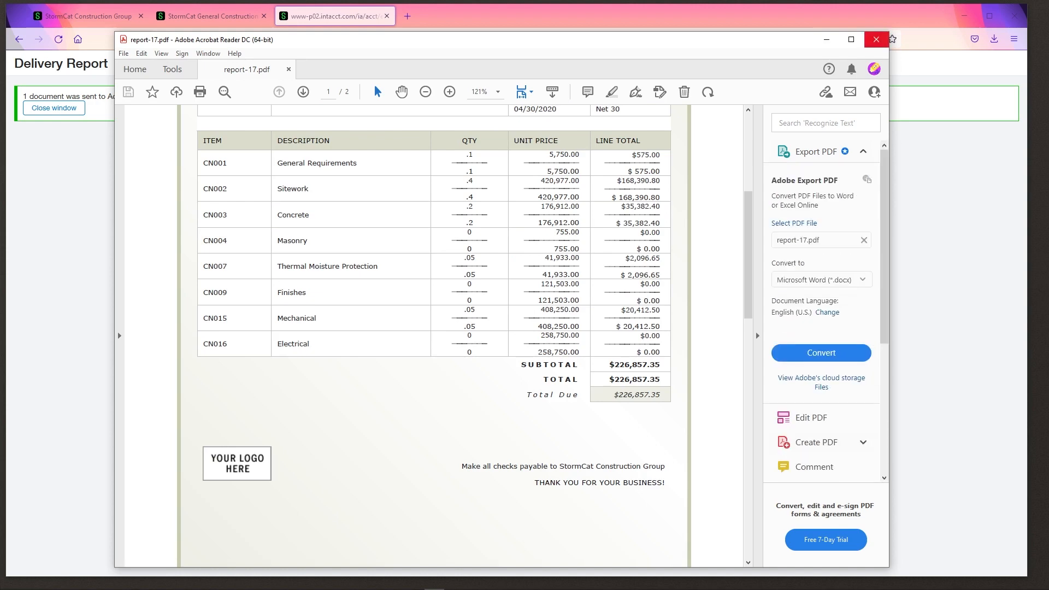
left_click(877, 39)
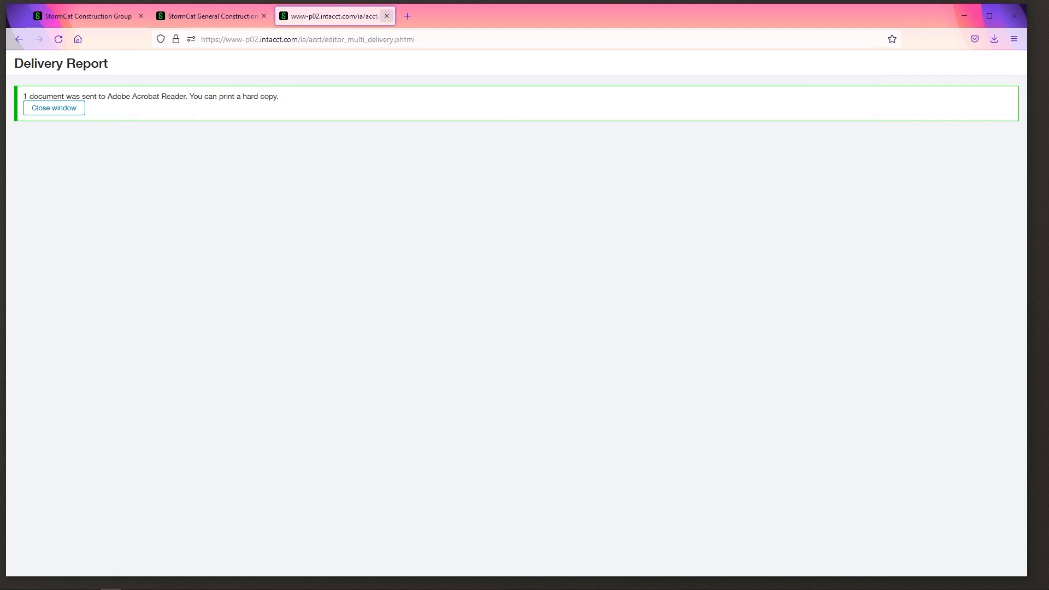
left_click(387, 16)
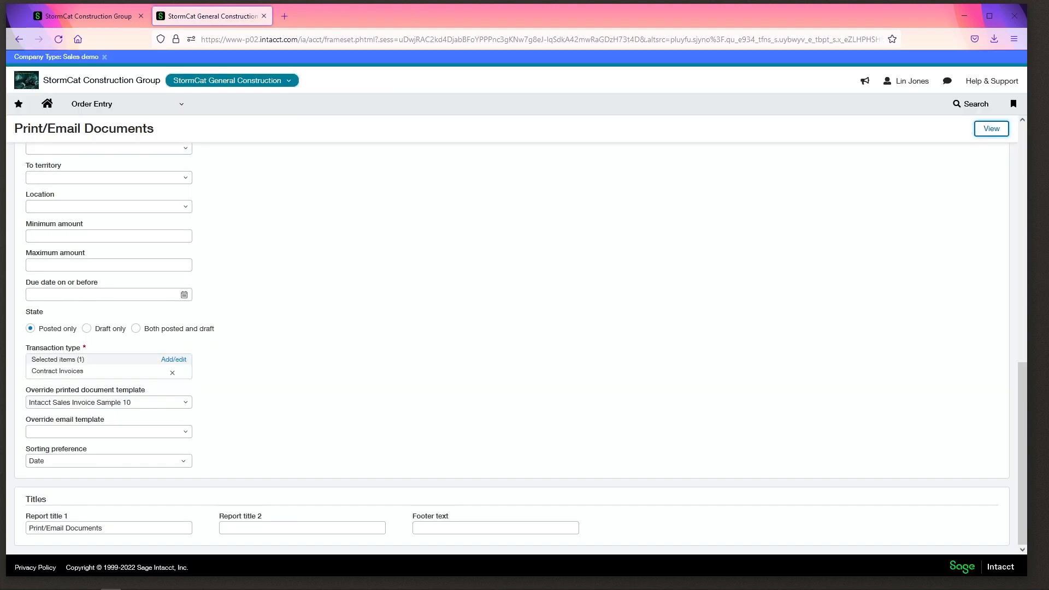
- Open the email log of the Order Entry module
left_click(92, 104)
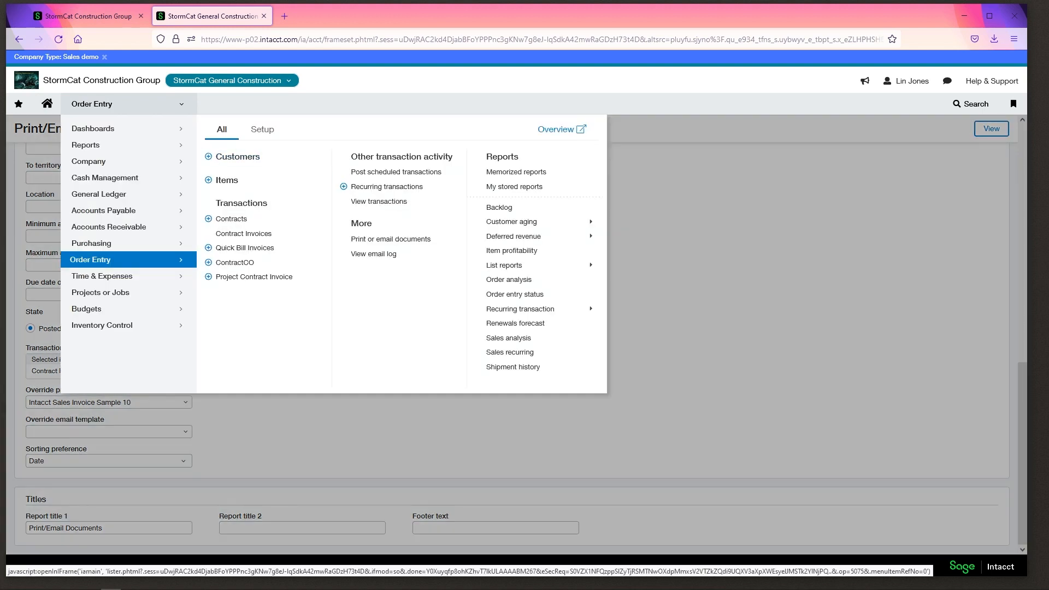
left_click(374, 253)
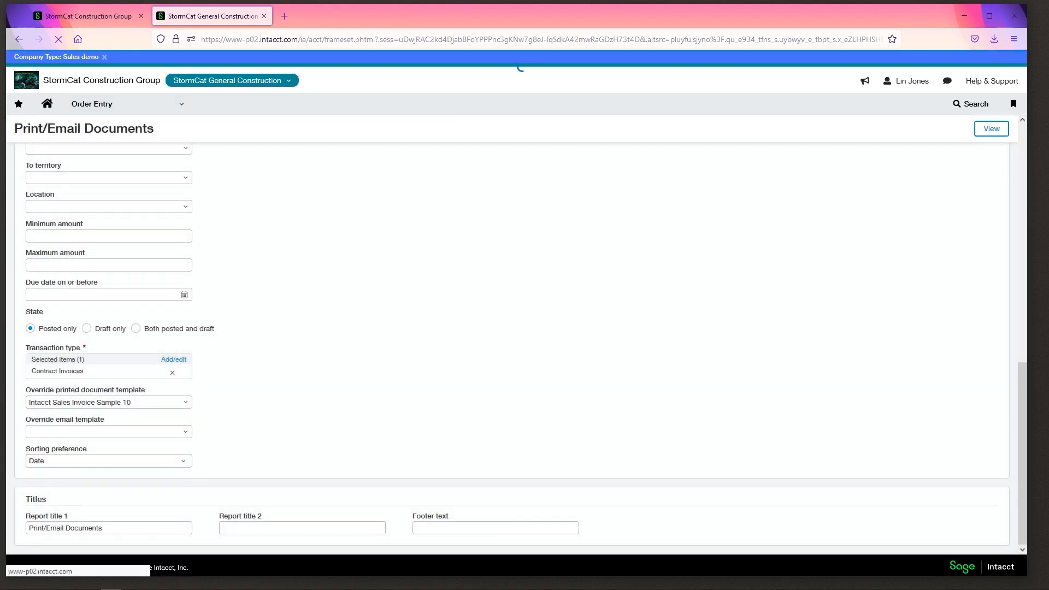